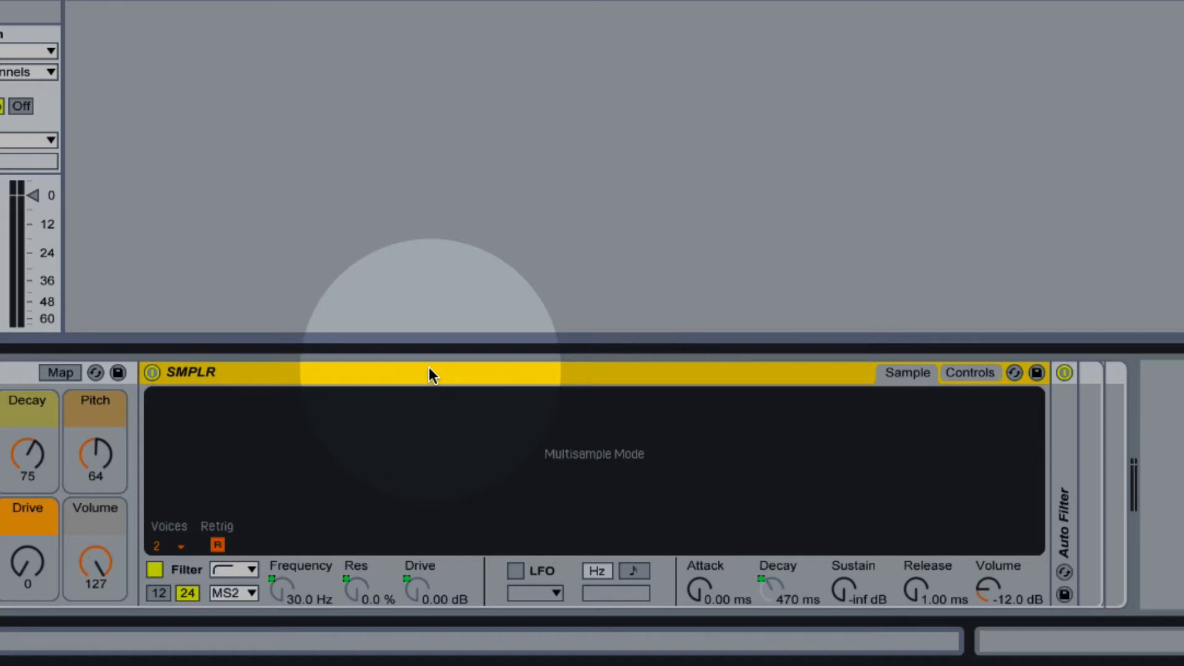
# Step: Convert the SMPLR device from Simpler to Sampler and display its sample select zones in the zone editor
pyautogui.rightClick(430, 374)
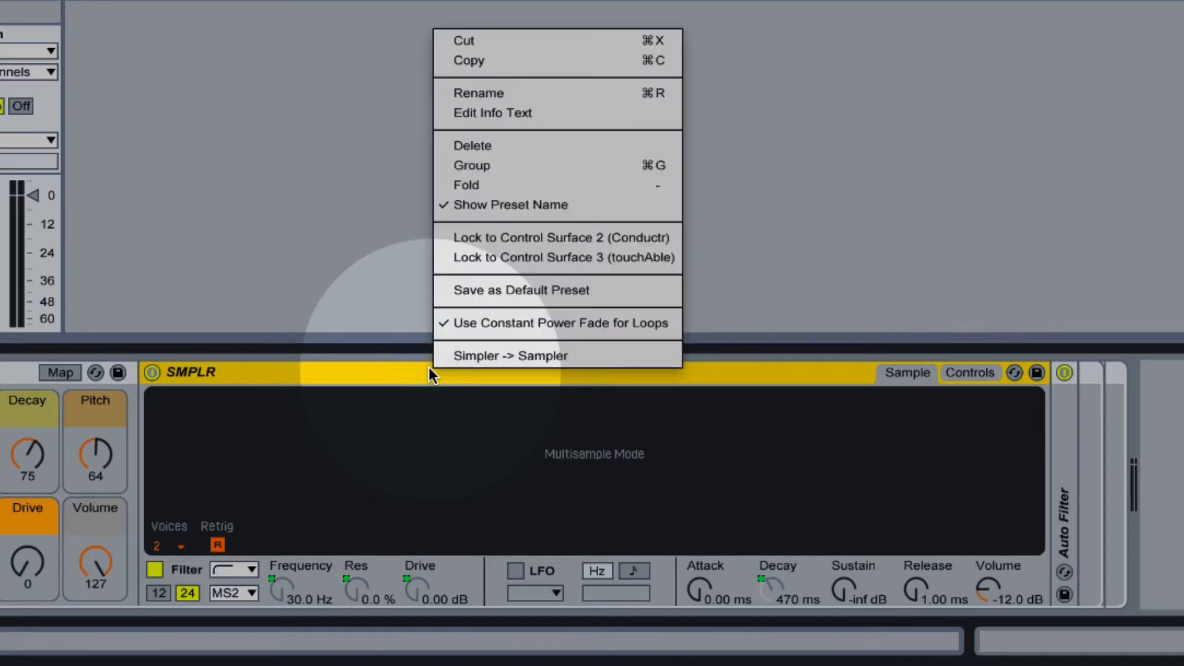
pyautogui.click(613, 355)
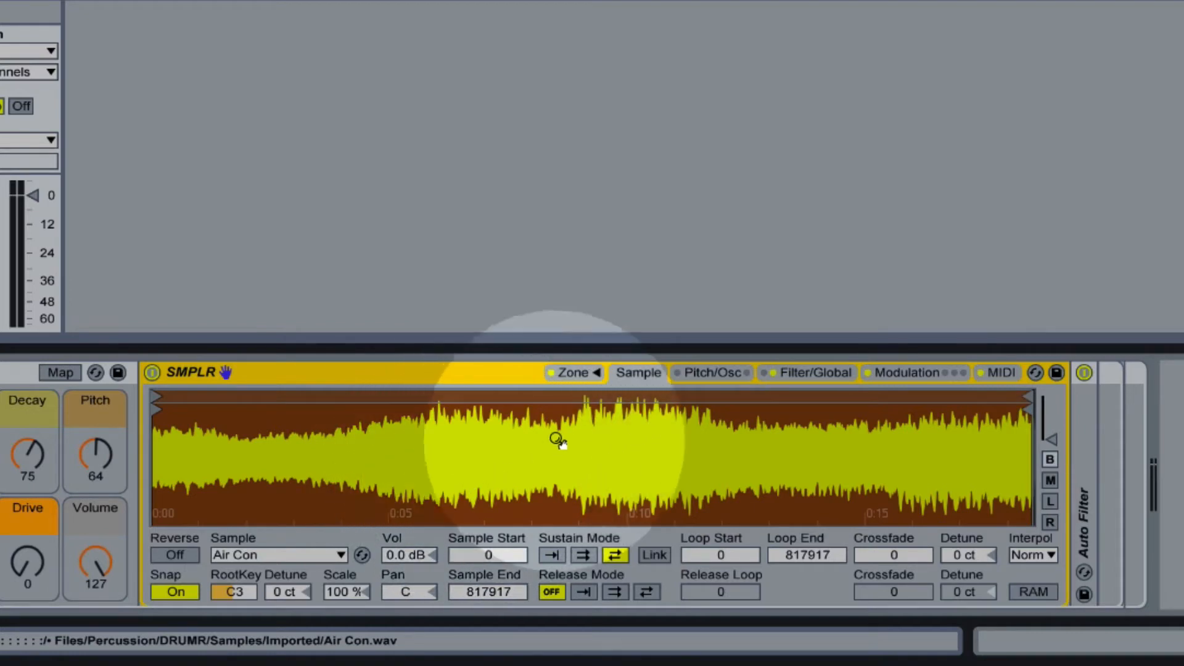
pyautogui.click(581, 368)
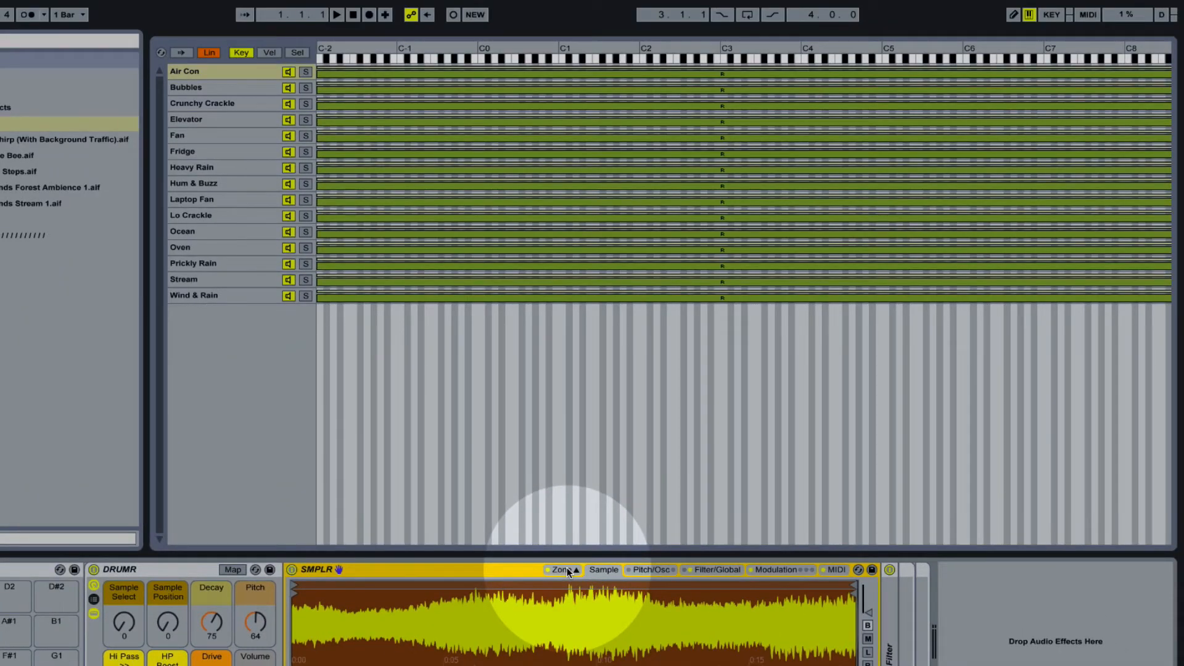
pyautogui.click(298, 53)
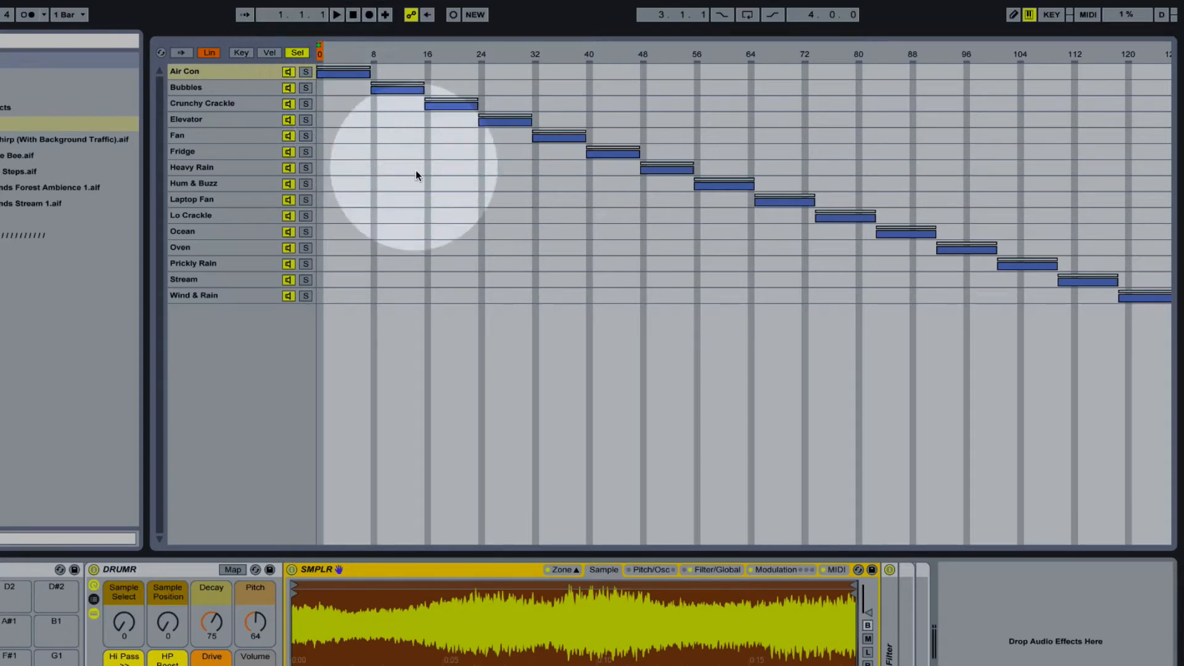
# Step: Look through the Bubbles, Crunchy Crackle, Elevator and Fan samples and check the Sample Select macro against their zones
pyautogui.click(241, 87)
pyautogui.click(241, 103)
pyautogui.click(242, 120)
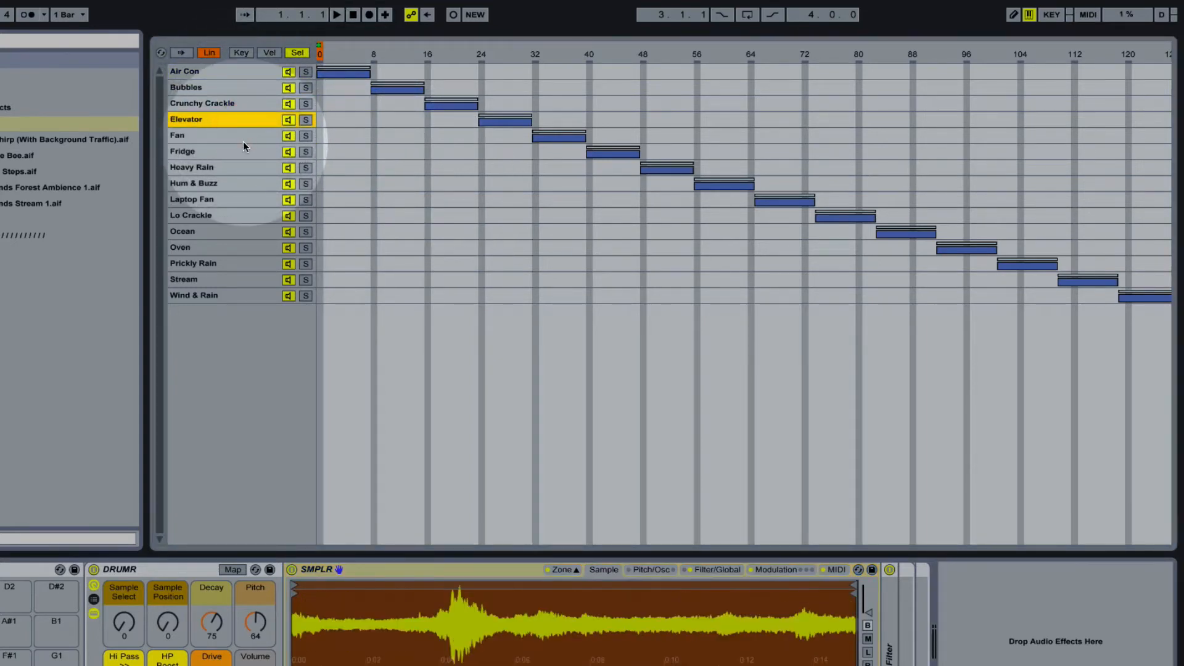
pyautogui.click(243, 141)
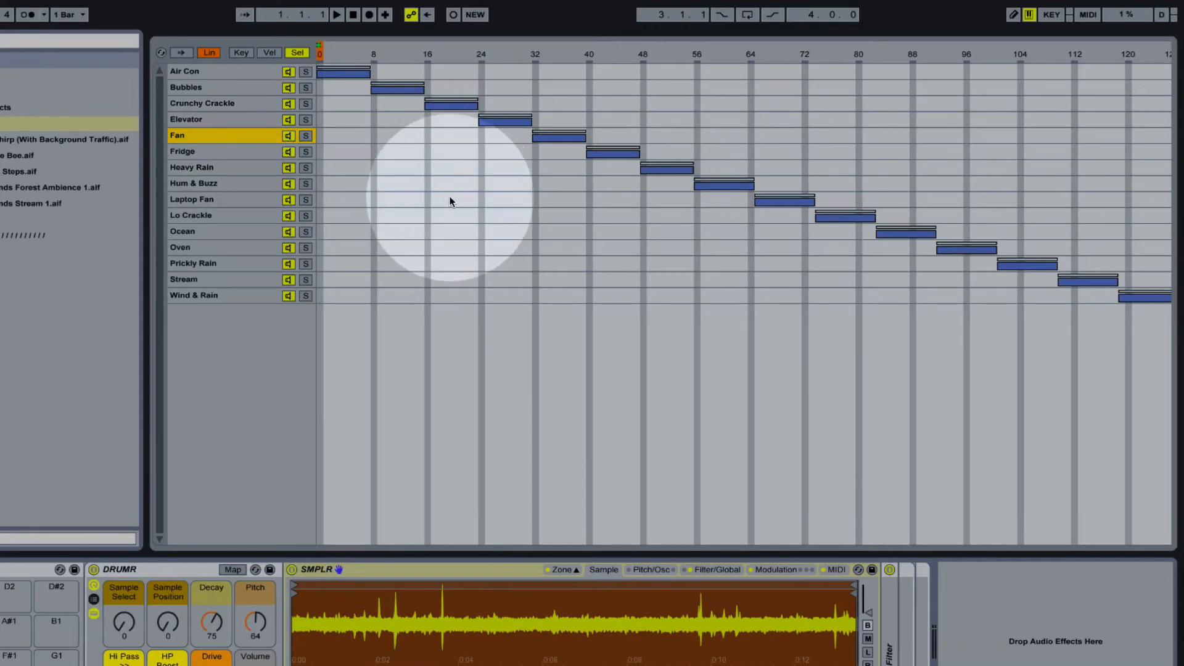
pyautogui.moveTo(124, 622)
pyautogui.mouseDown()
pyautogui.moveTo(124, 532)
pyautogui.moveTo(125, 626)
pyautogui.mouseUp()
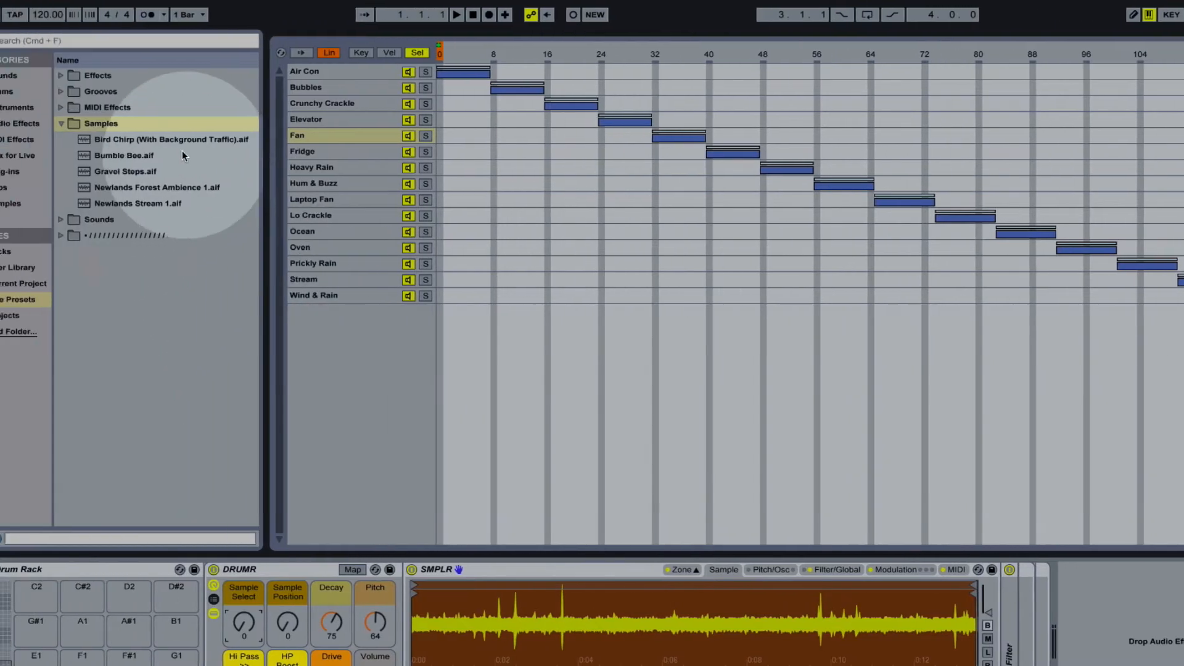
# Step: Add the five samples from Bird Chirp to Newlands Stream 1 to SMPLR's zone list and distribute their select ranges equally
pyautogui.click(223, 140)
pyautogui.keyDown('shift'); pyautogui.click(201, 204); pyautogui.keyUp('shift')
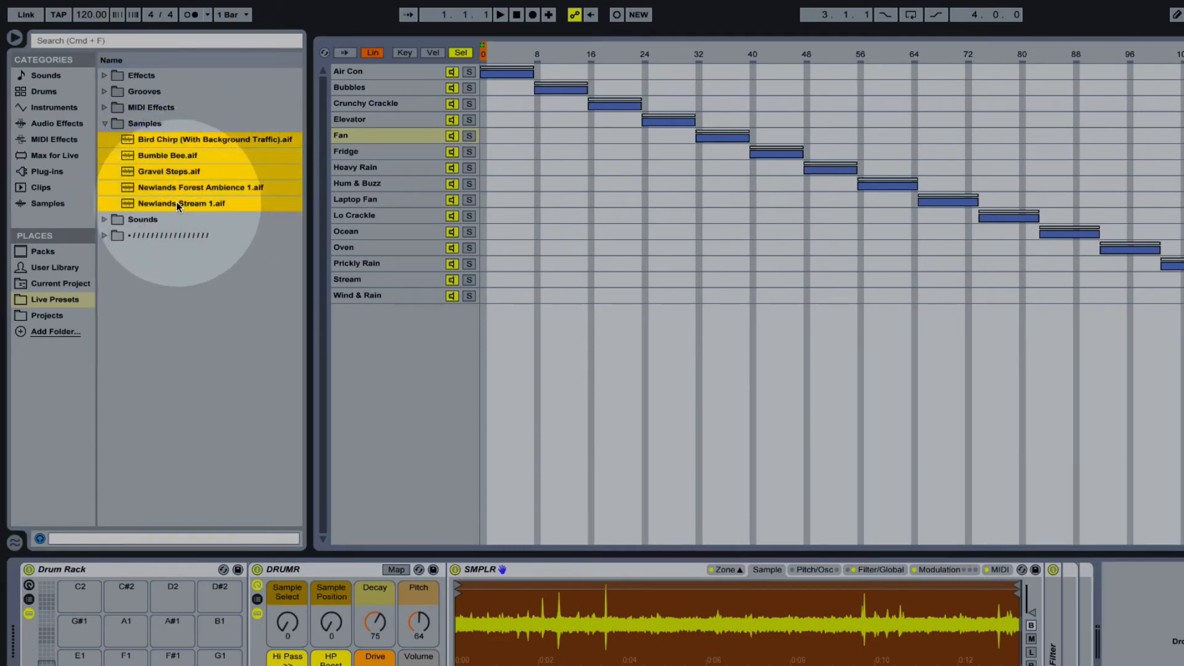
pyautogui.moveTo(176, 202); pyautogui.dragTo(402, 404)
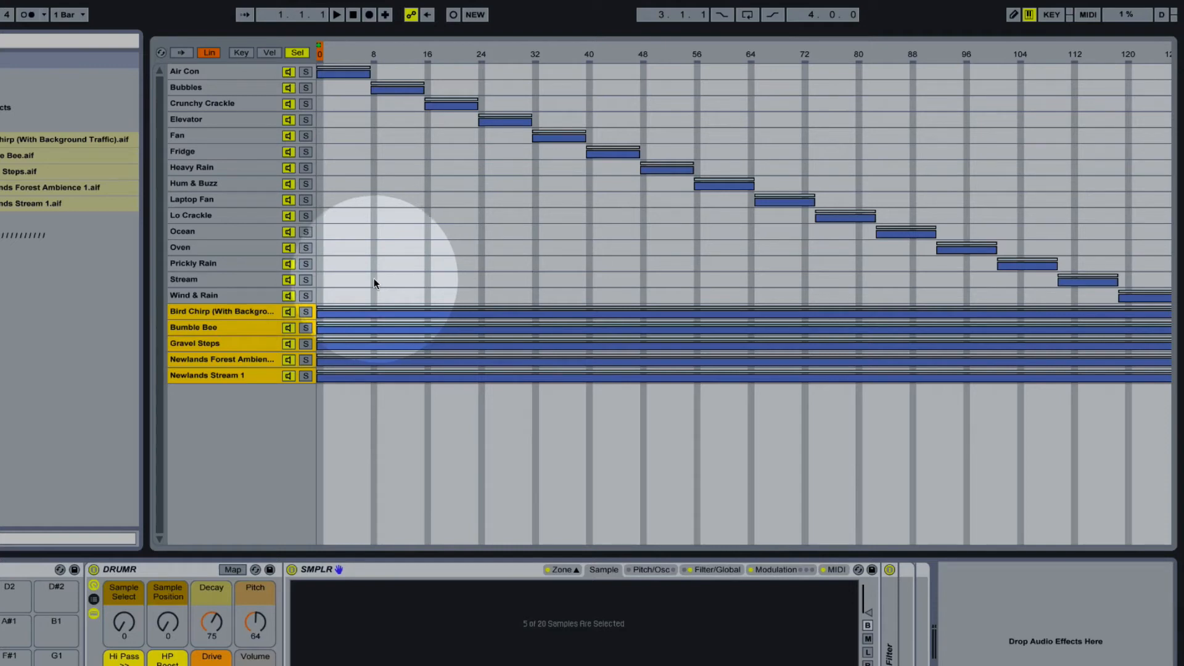
pyautogui.rightClick(459, 52)
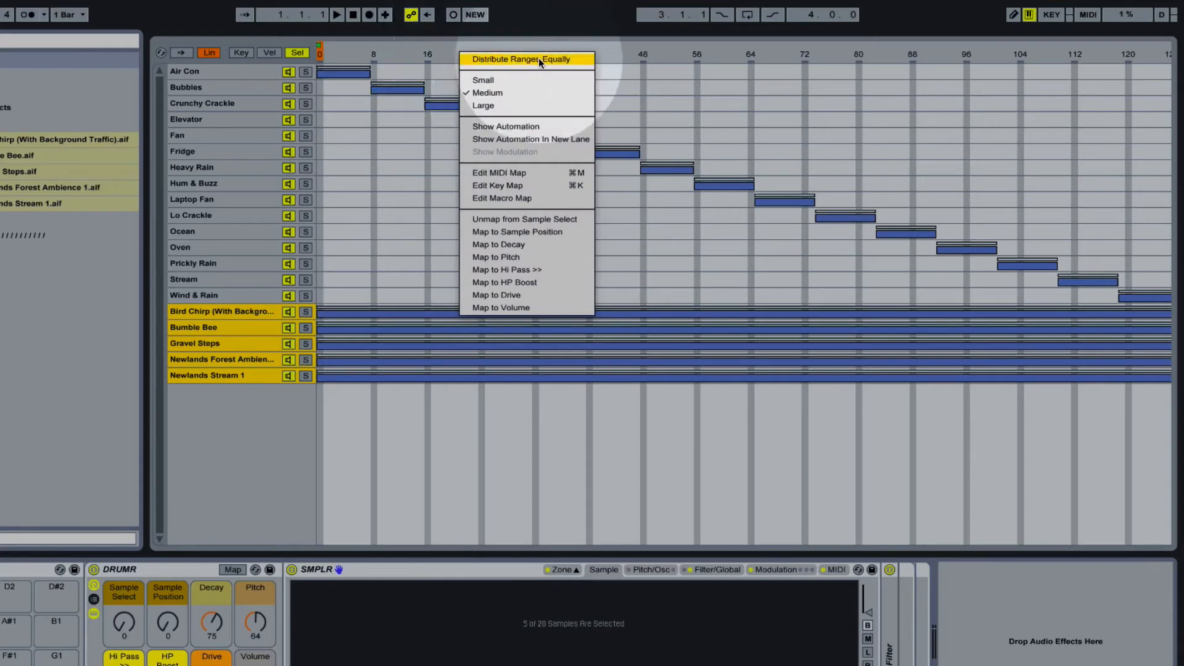
pyautogui.click(579, 59)
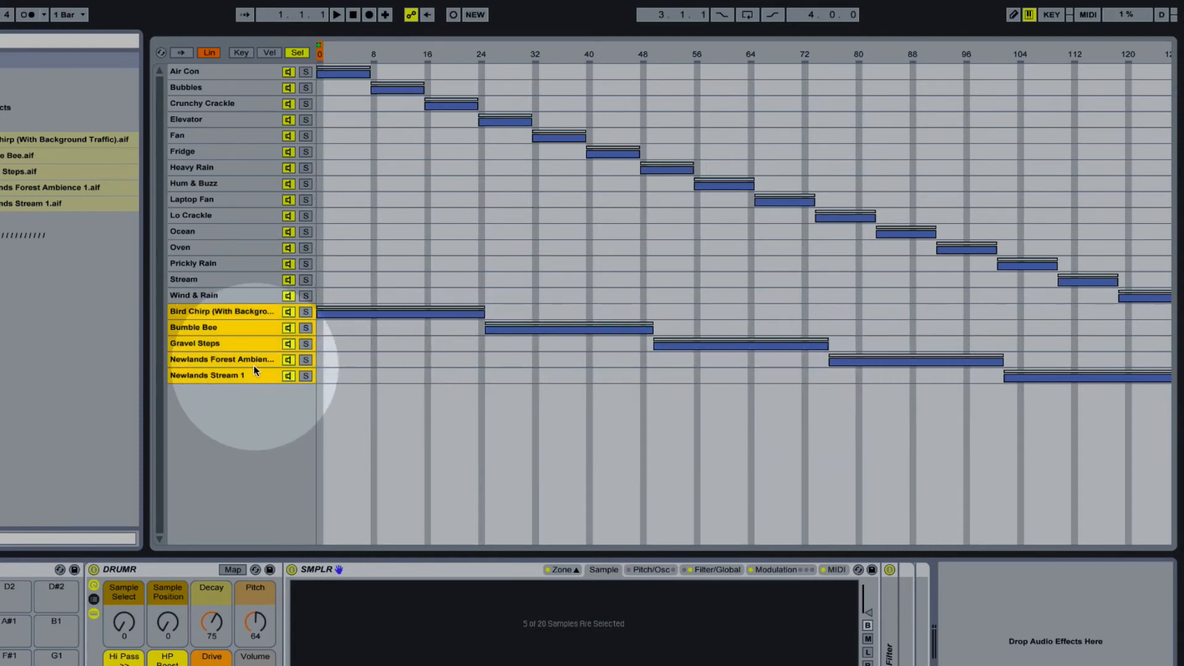
# Step: Distribute the select ranges equally across all samples from Air Con to Newlands Stream 1
pyautogui.click(247, 71)
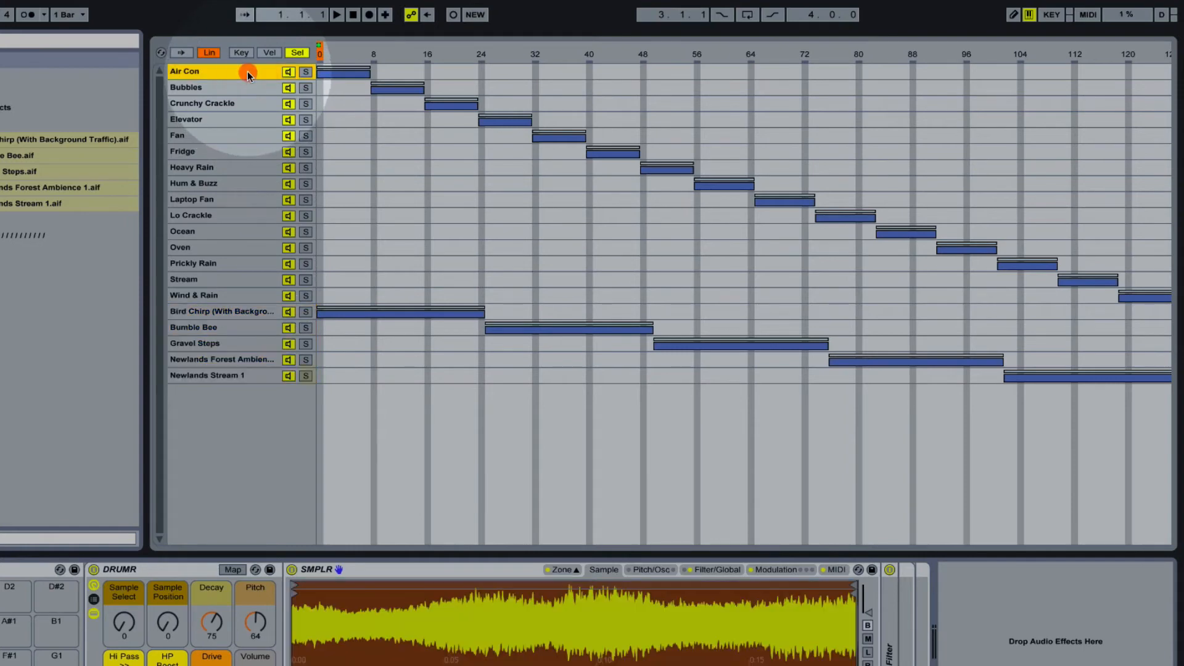
pyautogui.keyDown('shift'); pyautogui.click(249, 375); pyautogui.keyUp('shift')
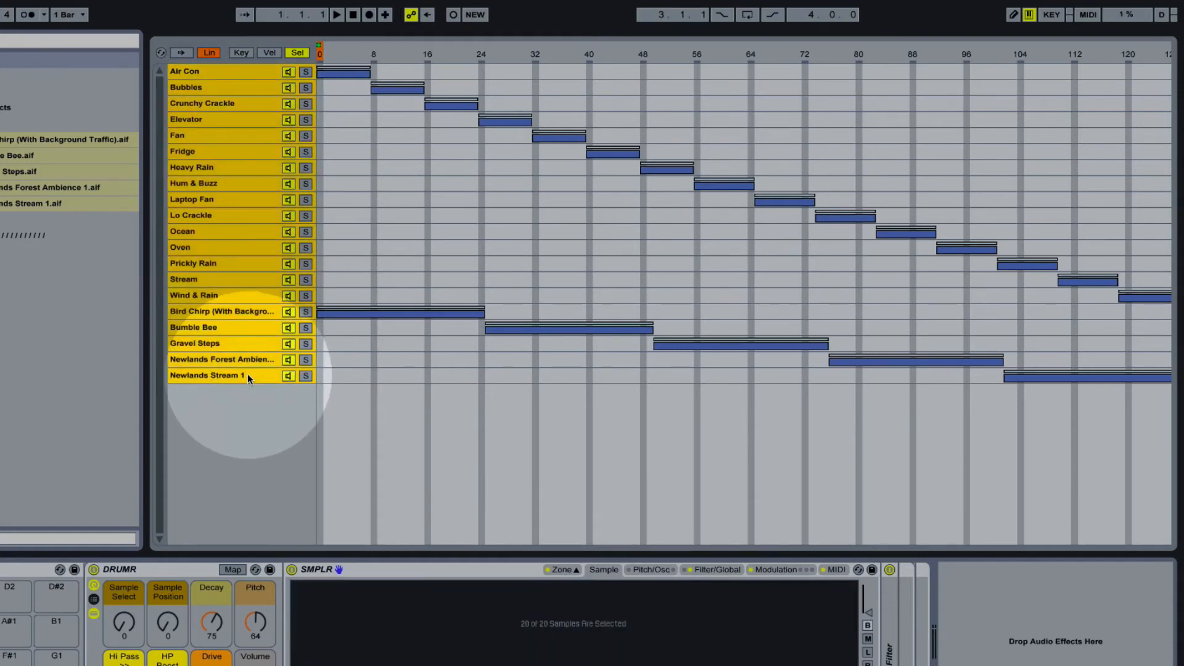
pyautogui.rightClick(453, 47)
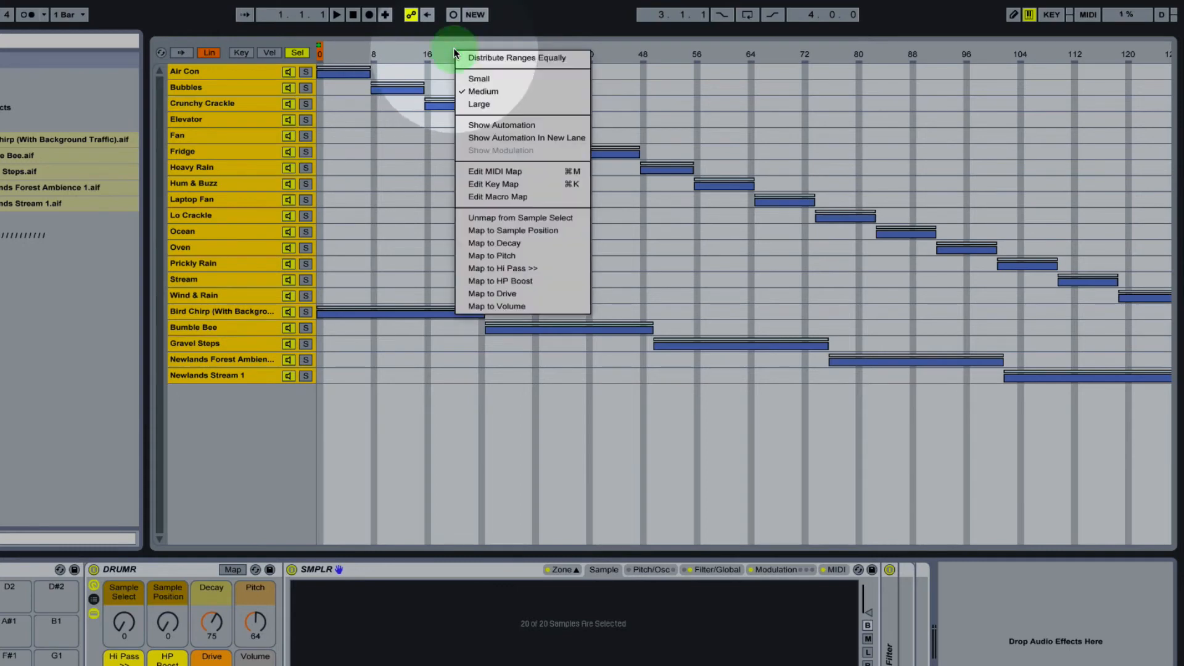
pyautogui.click(568, 58)
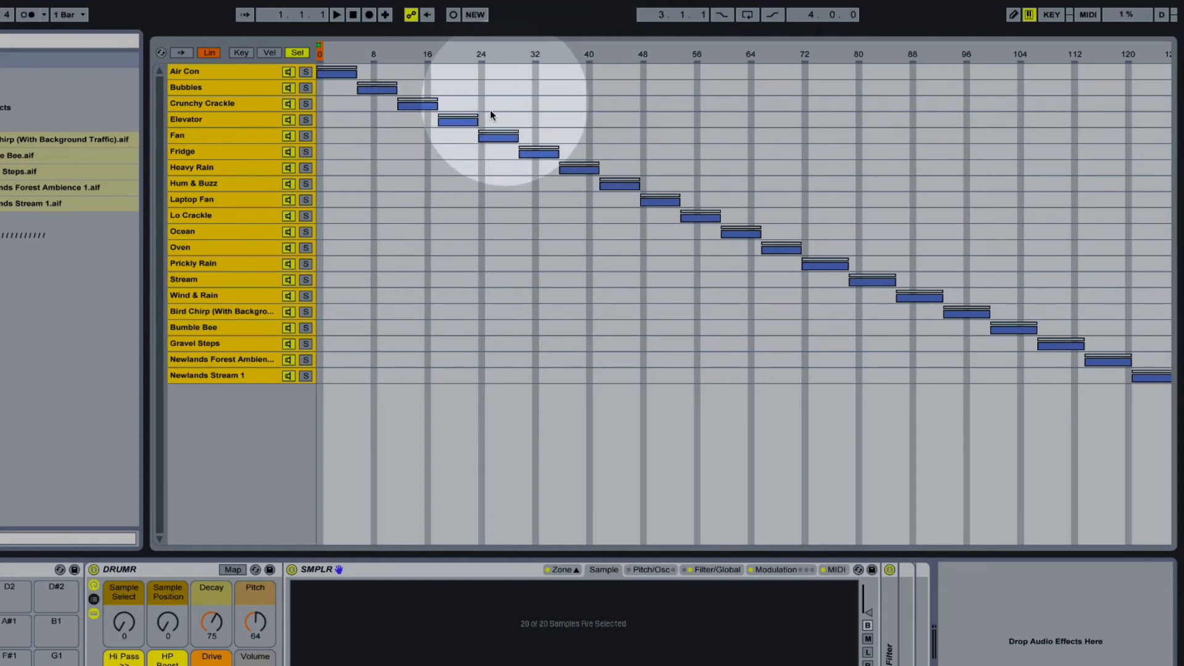
pyautogui.moveTo(124, 623)
pyautogui.mouseDown()
pyautogui.moveTo(123, 568)
pyautogui.moveTo(131, 629)
pyautogui.mouseUp()
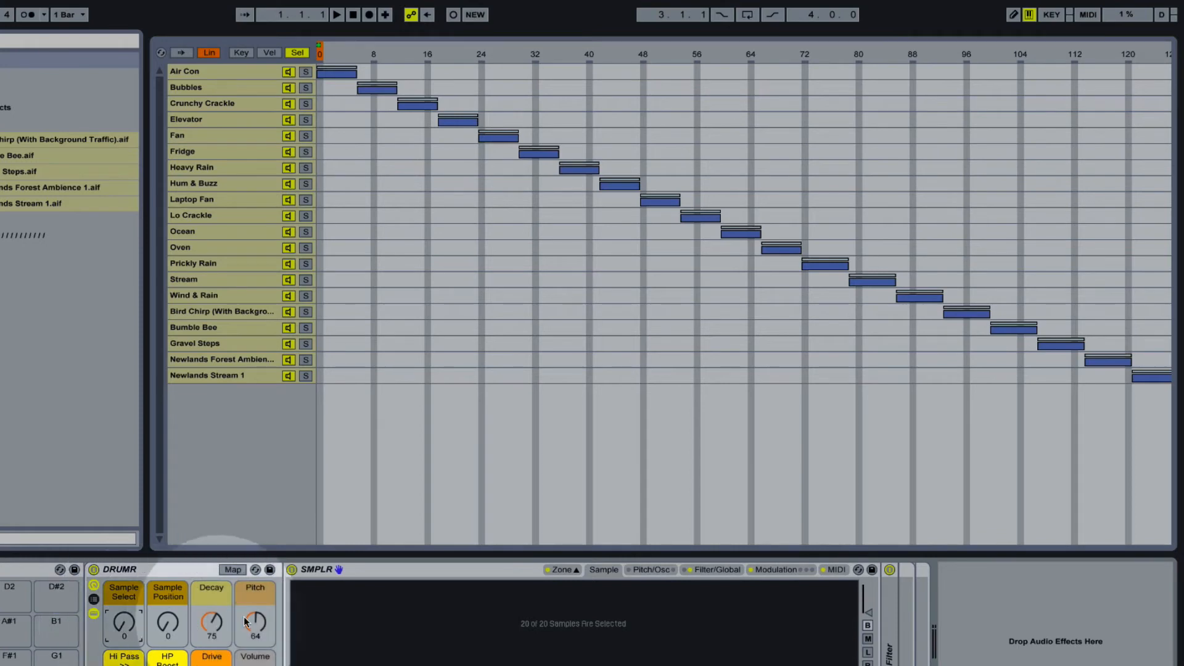
# Step: Close the zone editor, convert SMPLR back to Simpler and hide the devices inside the DRUMR rack
pyautogui.click(566, 572)
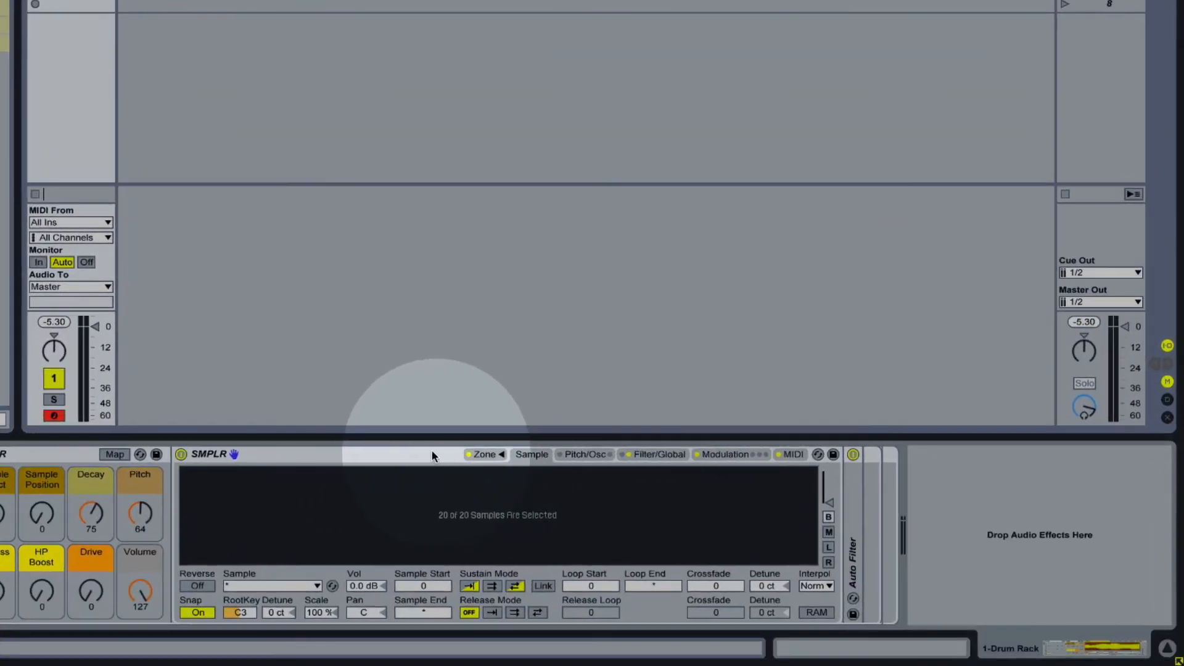
pyautogui.rightClick(508, 570)
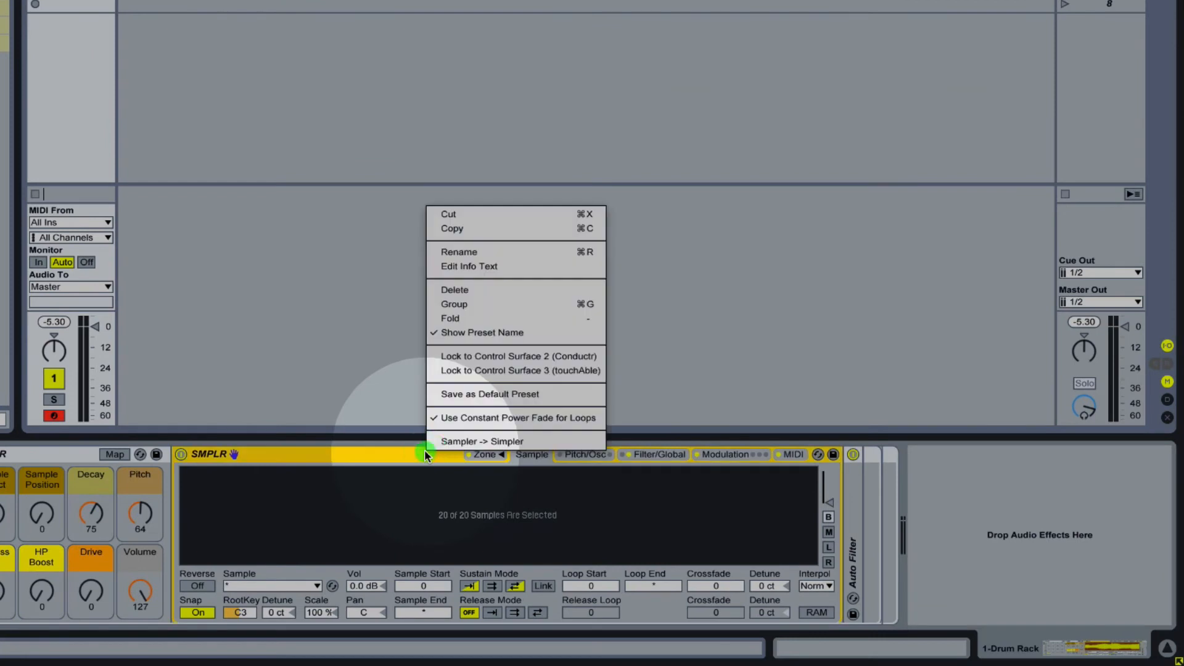
pyautogui.click(534, 442)
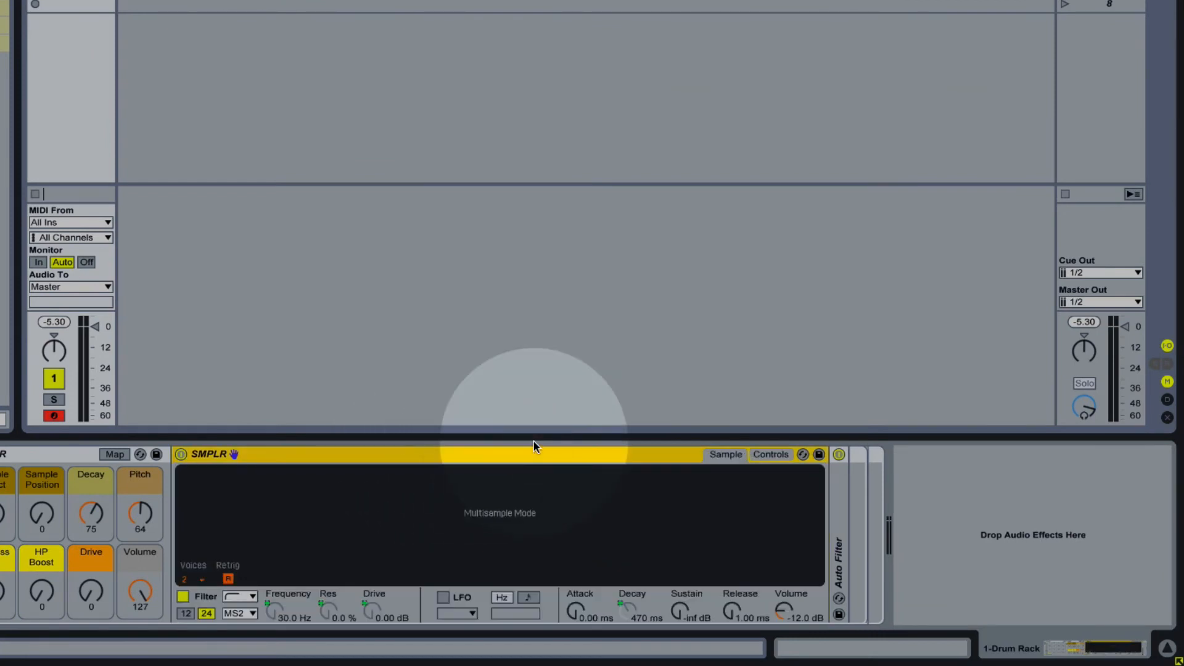
pyautogui.doubleClick(457, 454)
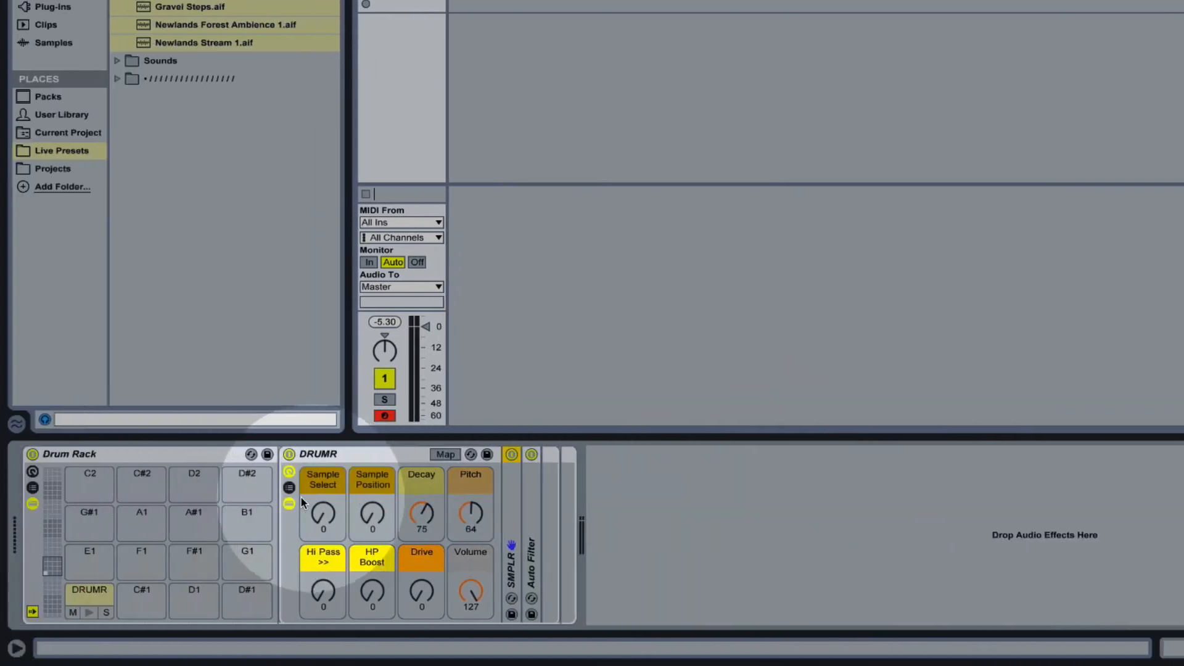
pyautogui.click(289, 504)
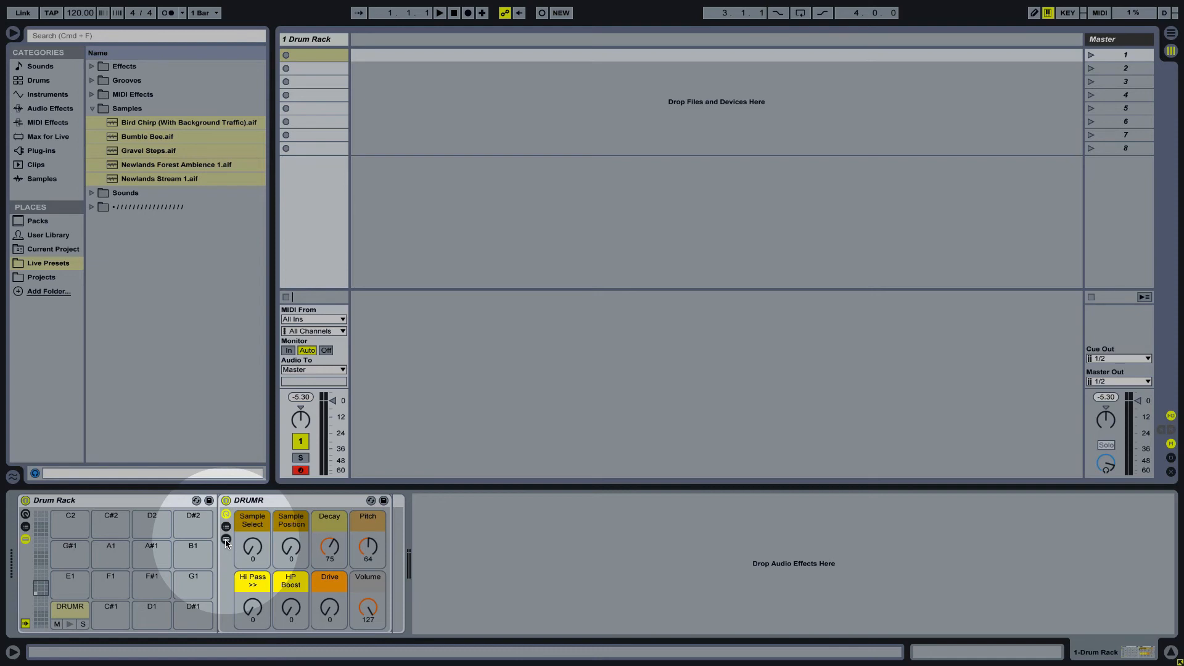
# Step: Save the DRUMR rack in the Live Presets place as DRUMR.adg
pyautogui.click(48, 264)
pyautogui.click(54, 235)
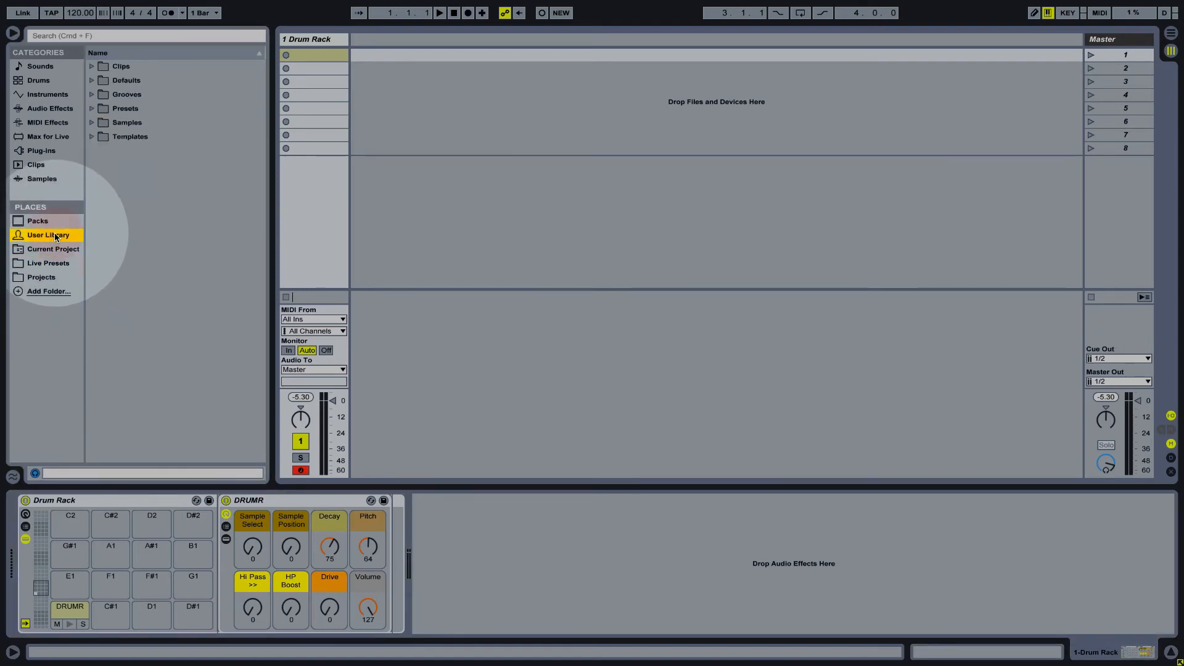
pyautogui.click(53, 261)
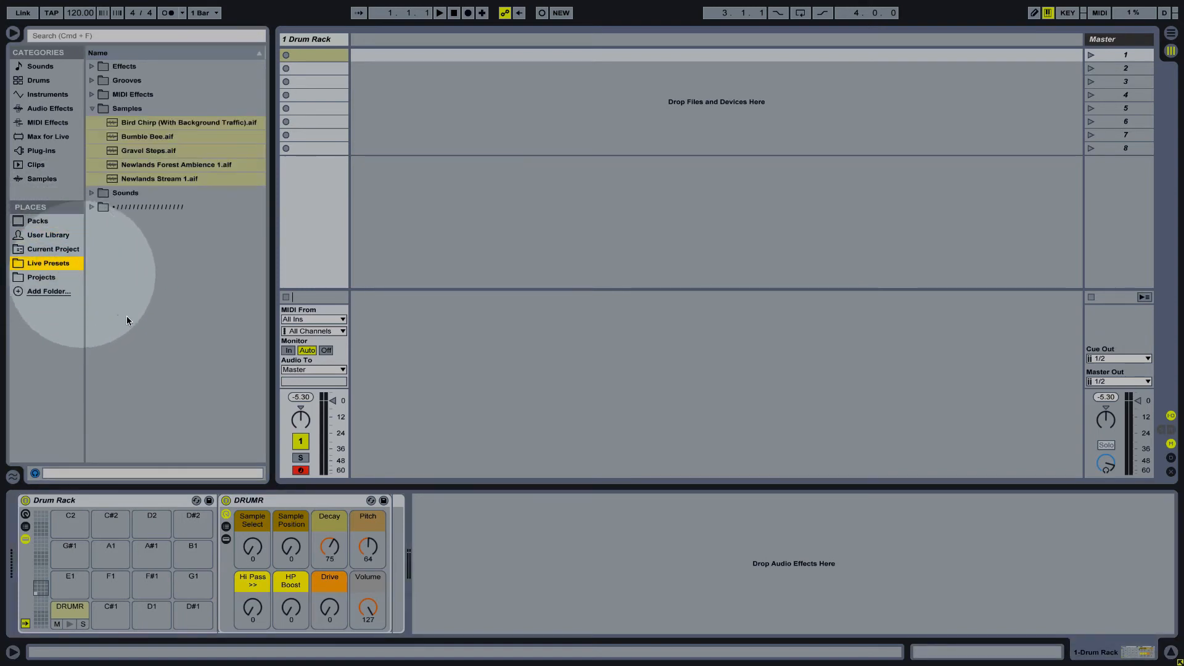
pyautogui.moveTo(276, 498); pyautogui.dragTo(167, 285)
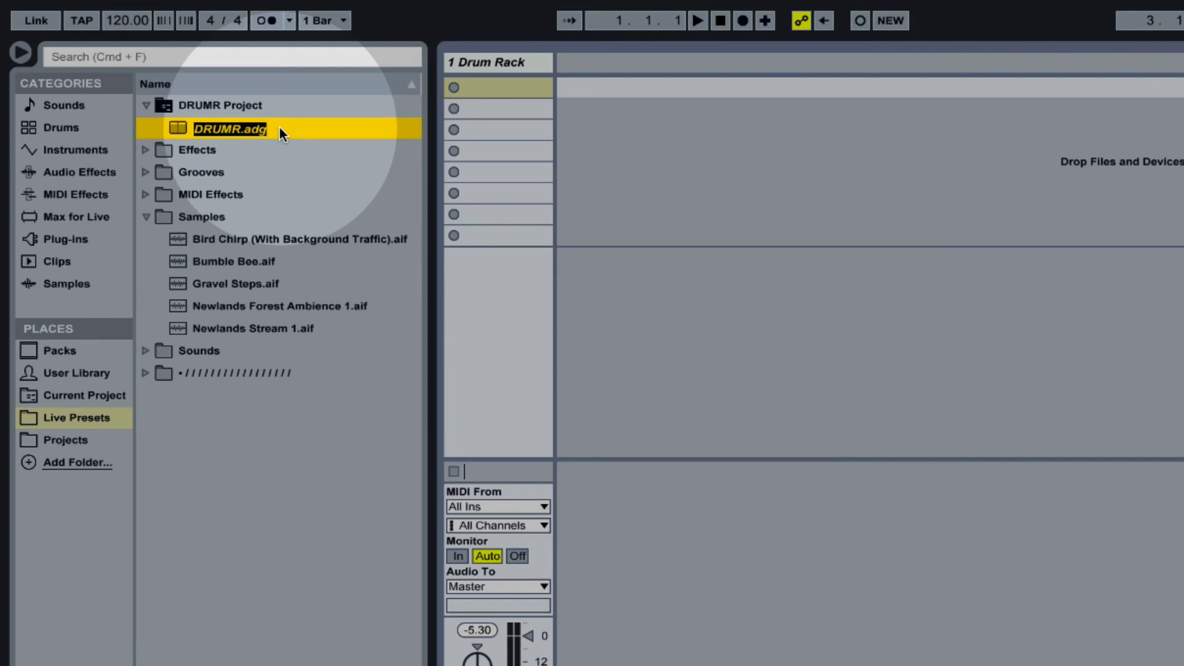
pyautogui.press('Return')
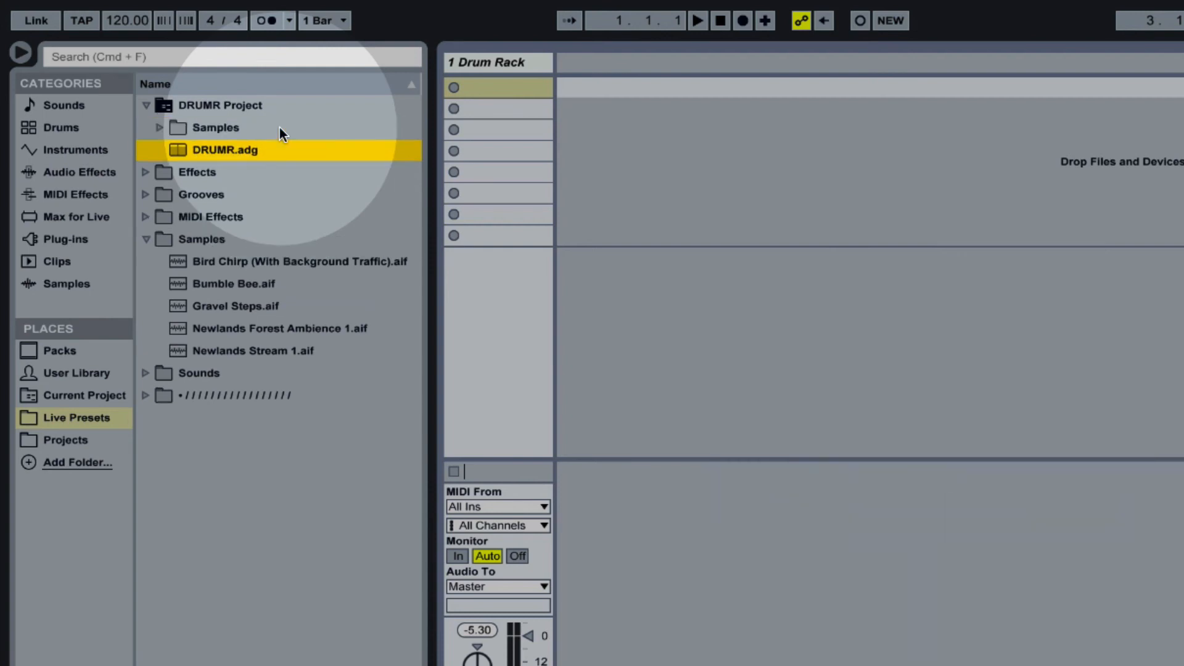
# Step: Examine the Imported samples folder inside DRUMR Project, then collapse it and select the project folder
pyautogui.click(161, 126)
pyautogui.click(171, 148)
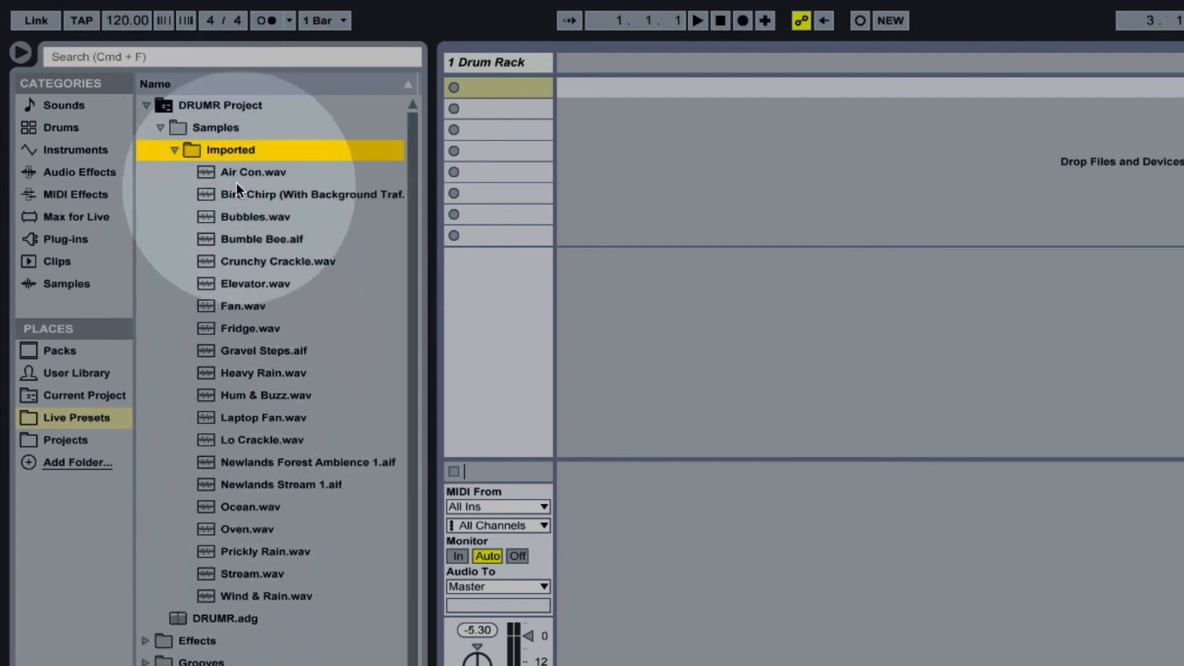
pyautogui.click(176, 150)
pyautogui.click(161, 128)
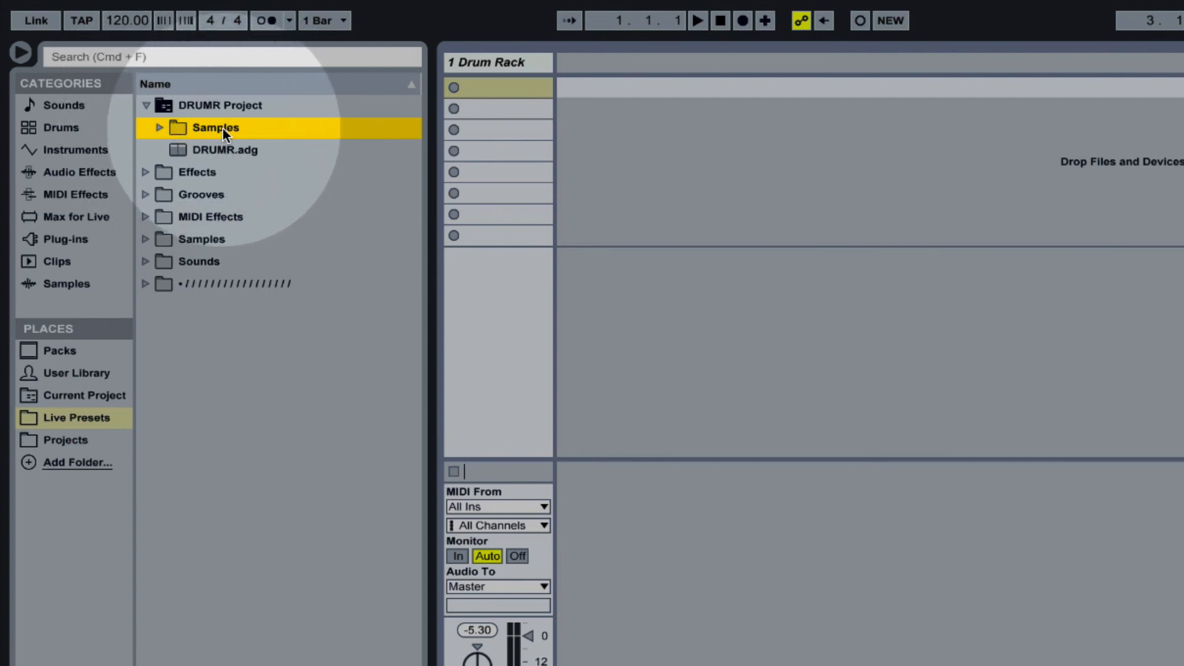
pyautogui.click(226, 105)
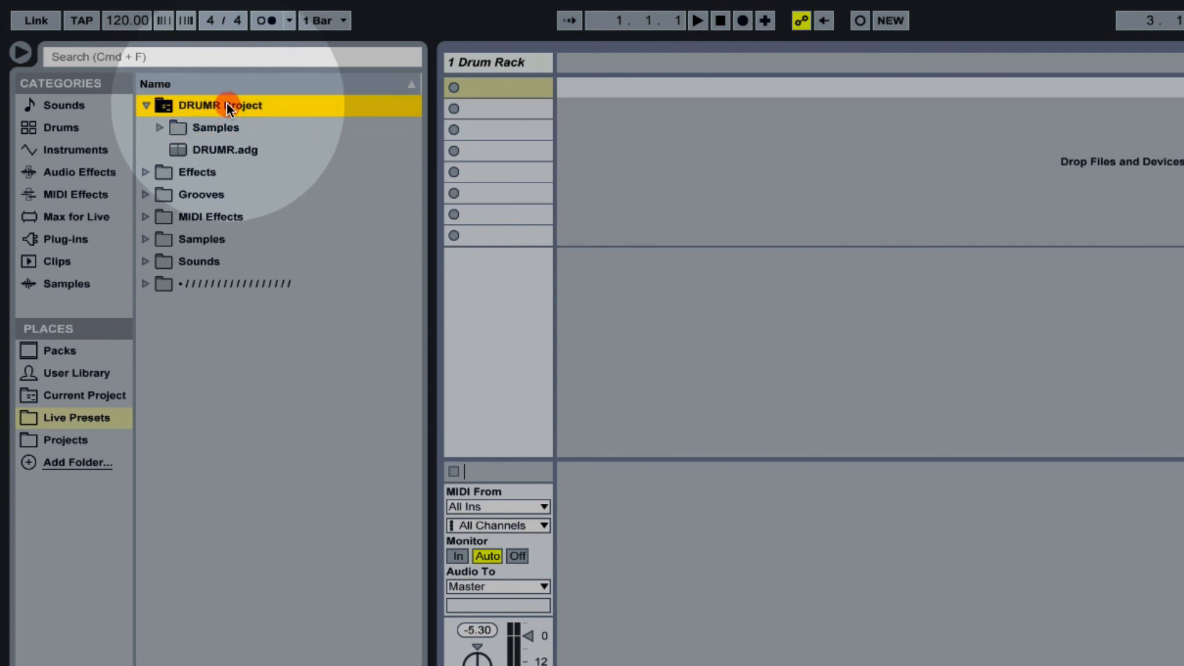